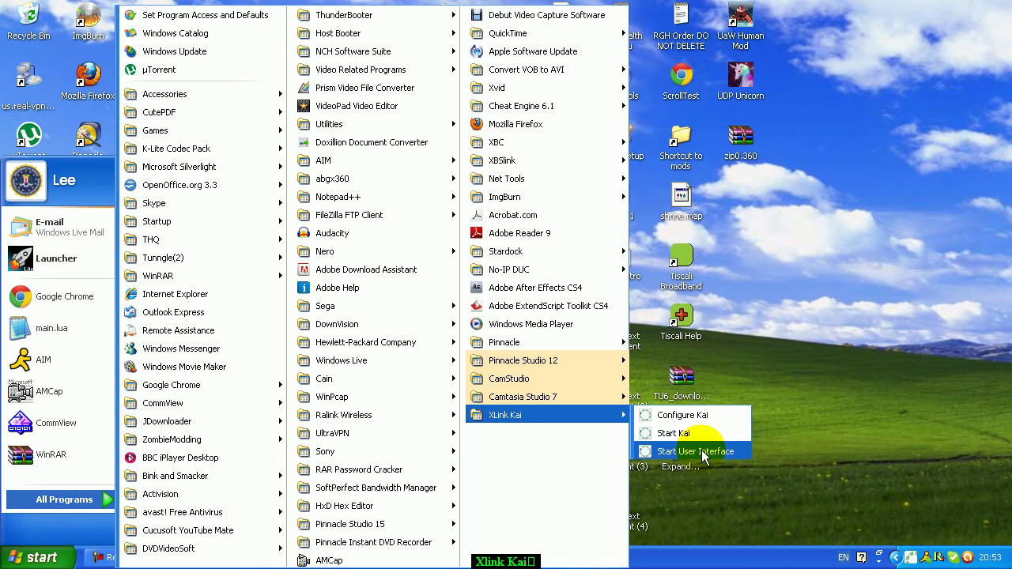
Close the XLink Kai Evolution VII sign-in window and relaunch Kai via All Programs > XLink Kai > Start Kai.
drag(141, 67, 473, 85)
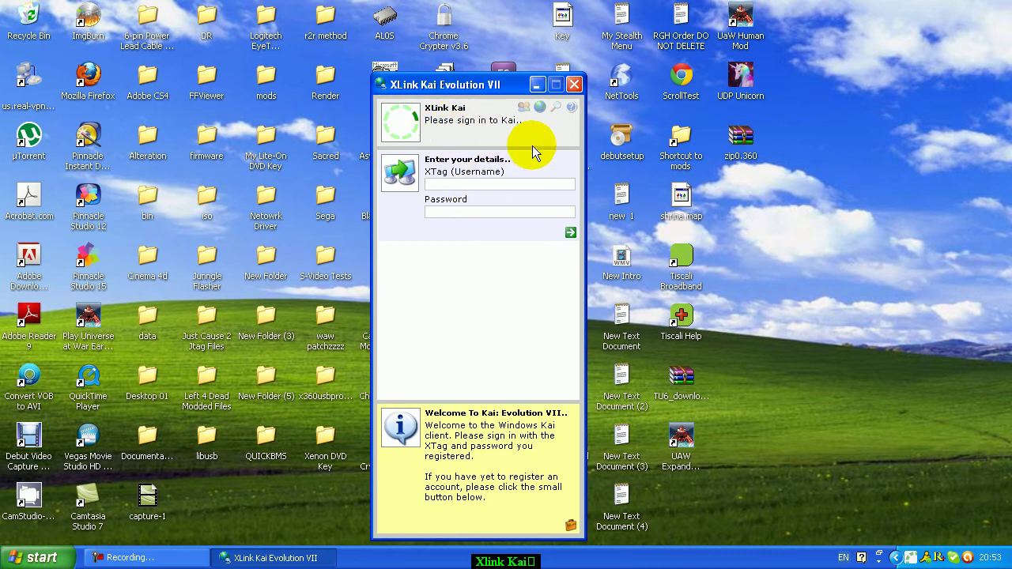
click(575, 85)
click(32, 557)
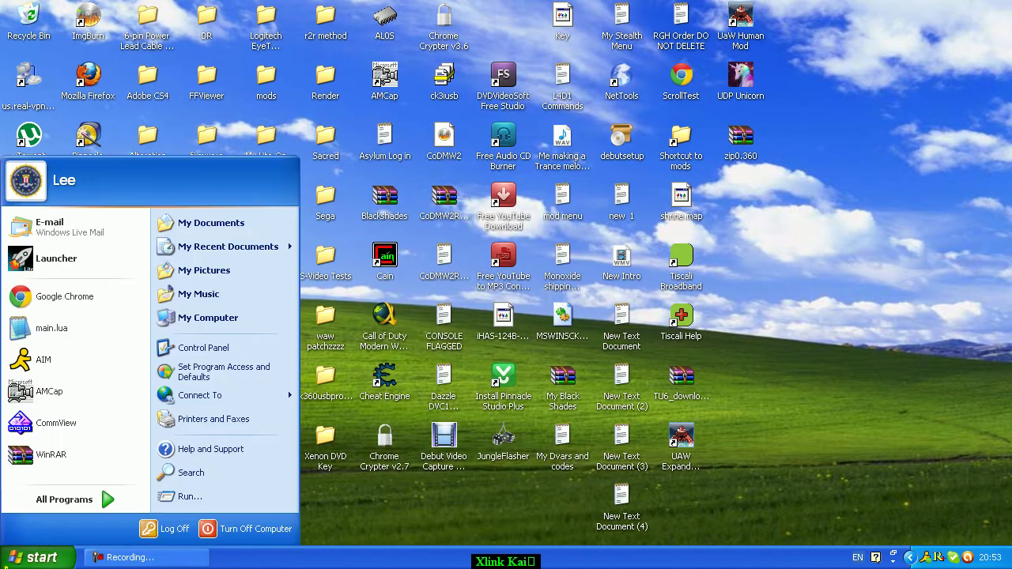
click(59, 498)
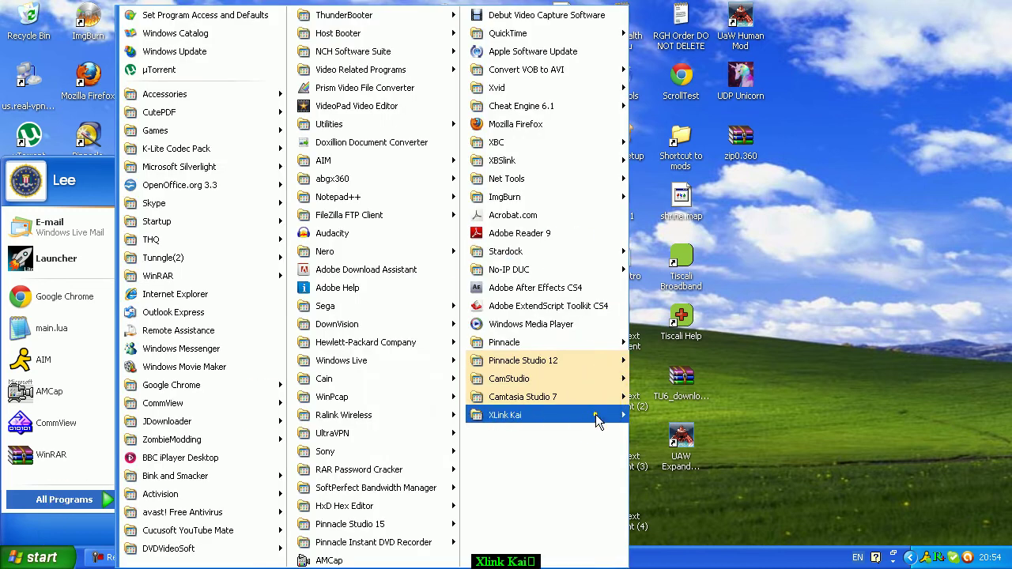
mouse_move(596, 416)
click(688, 432)
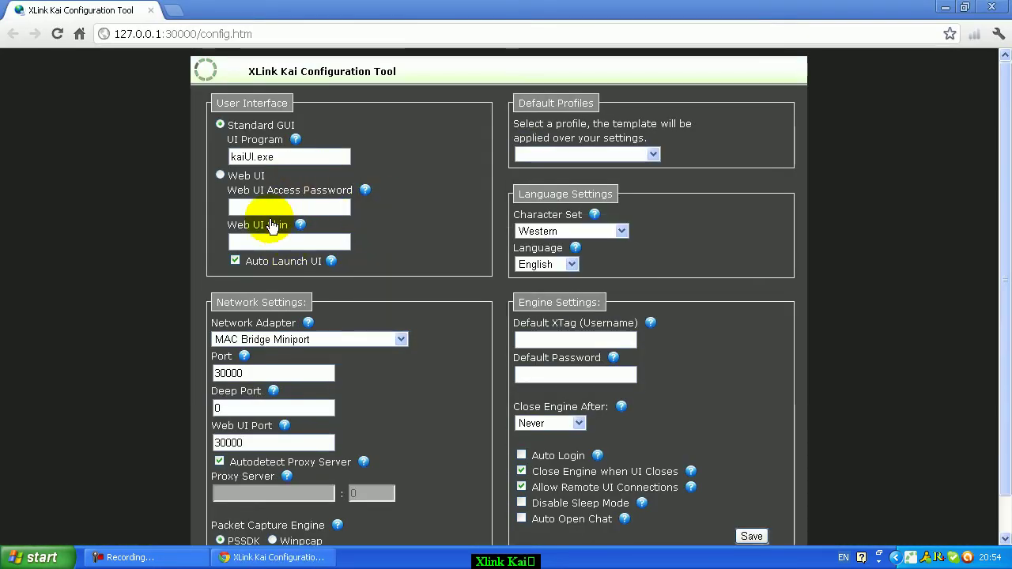
Check the Standard GUI help page, then confirm kaiUI.exe is the UI program.
drag(285, 130, 239, 131)
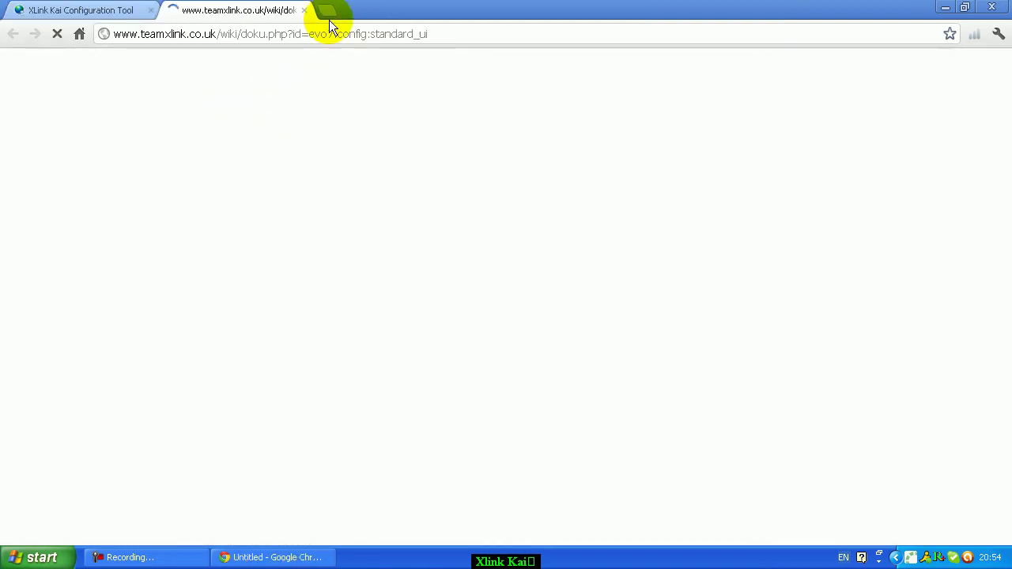
click(305, 10)
double_click(285, 157)
click(309, 156)
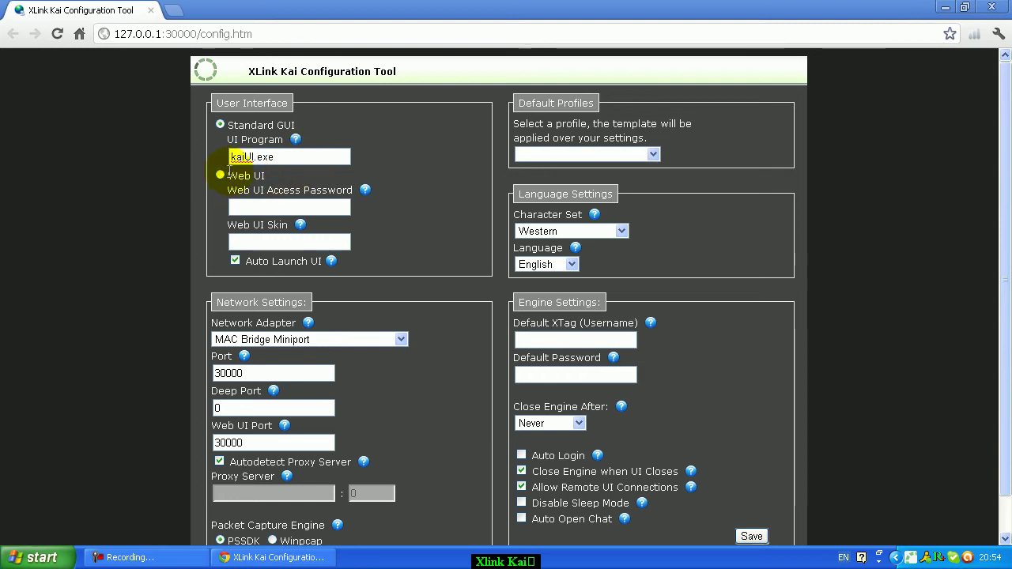
click(220, 126)
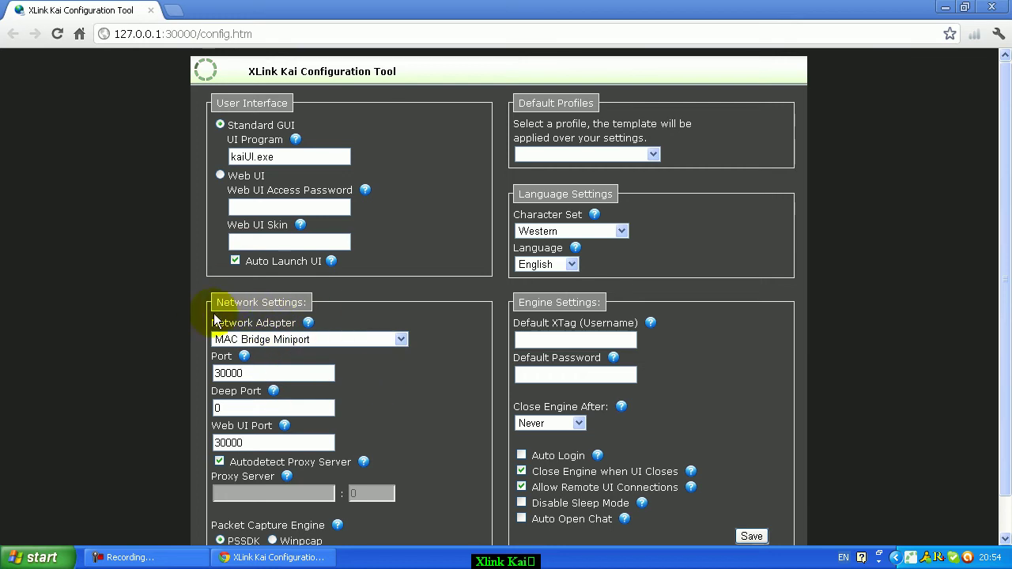
scroll(281, 390, down, 1)
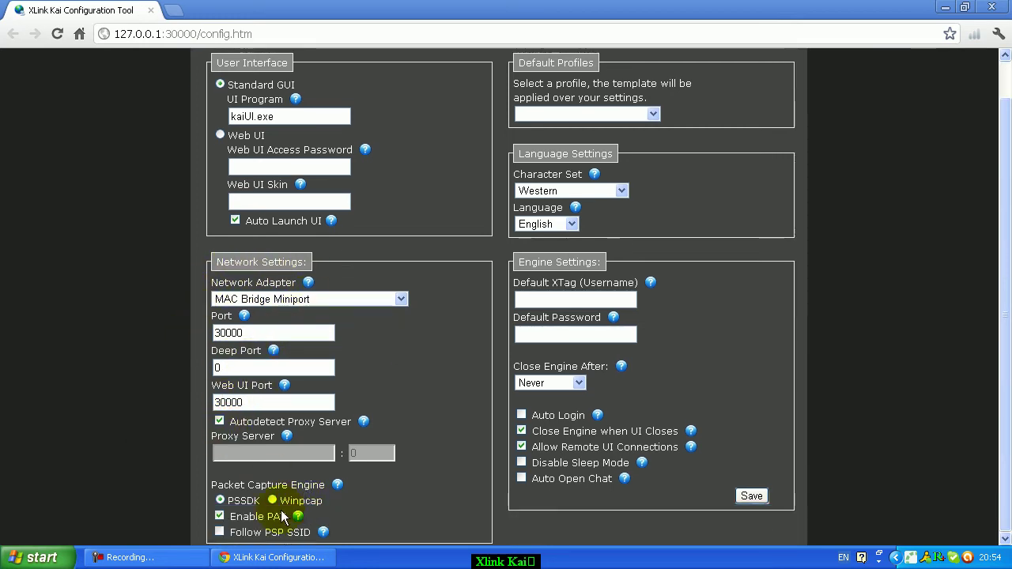
scroll(300, 458, up, 1)
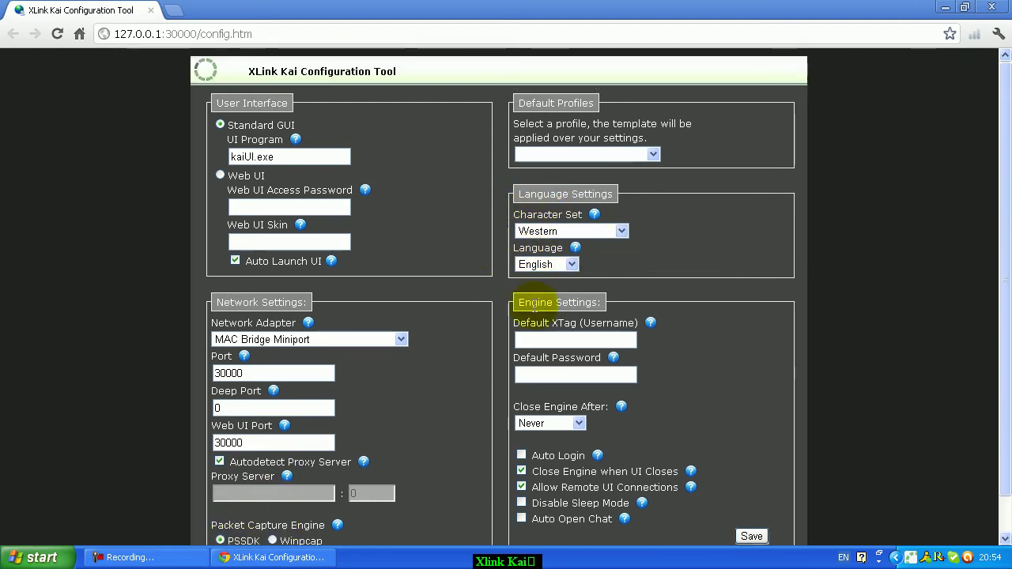
scroll(340, 204, down, 1)
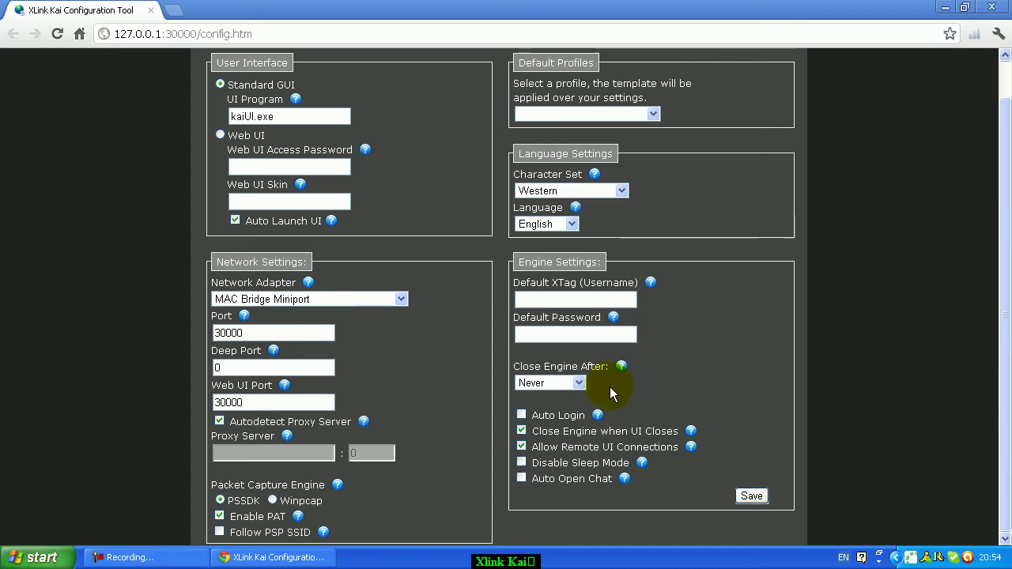
click(581, 386)
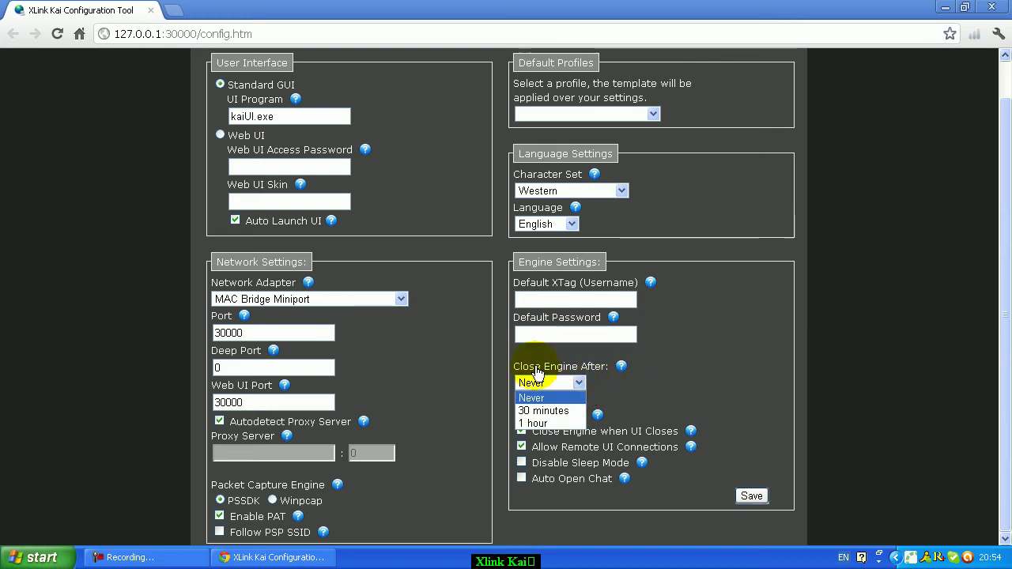
click(562, 398)
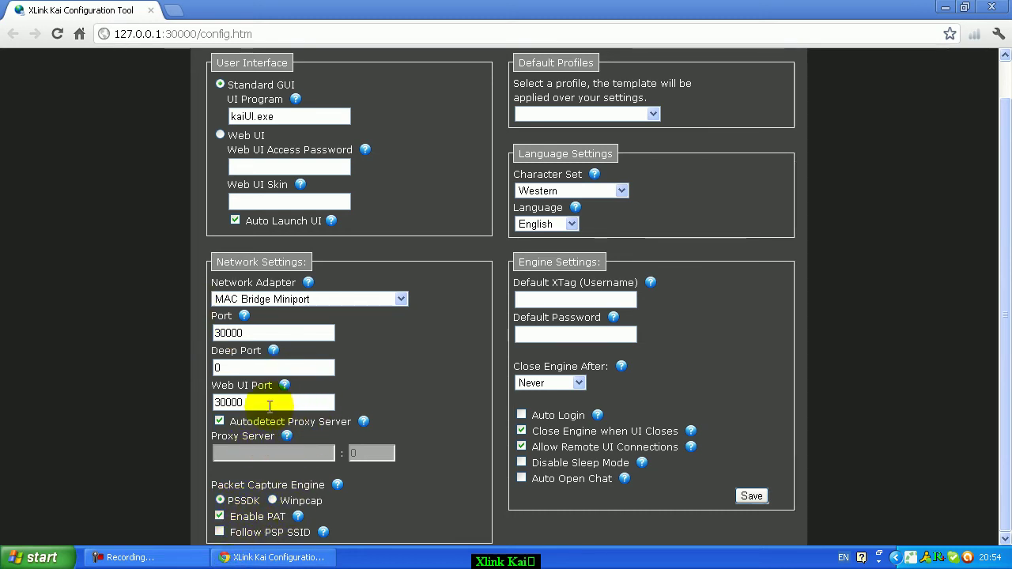
drag(275, 350, 271, 337)
double_click(270, 337)
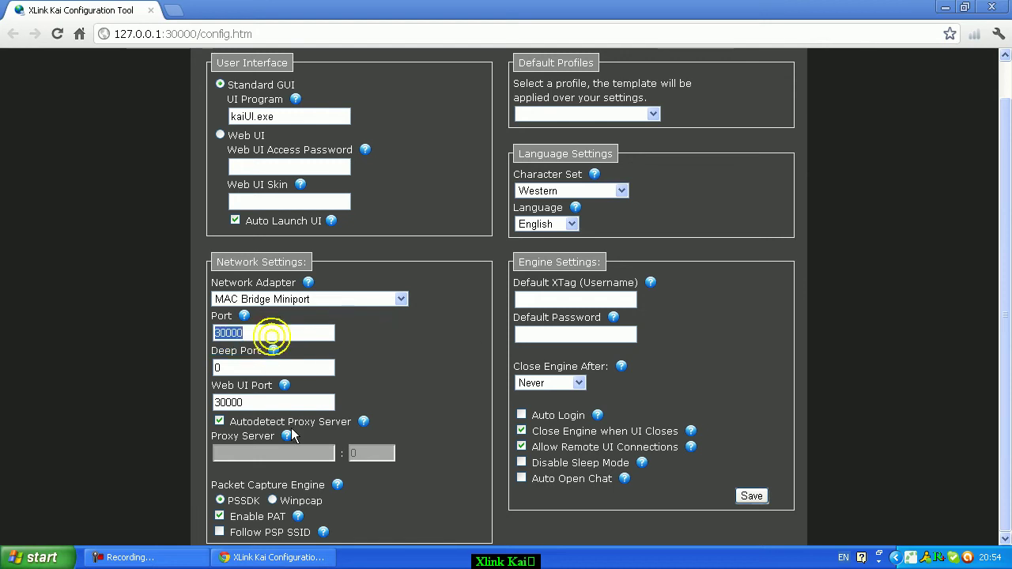
double_click(264, 403)
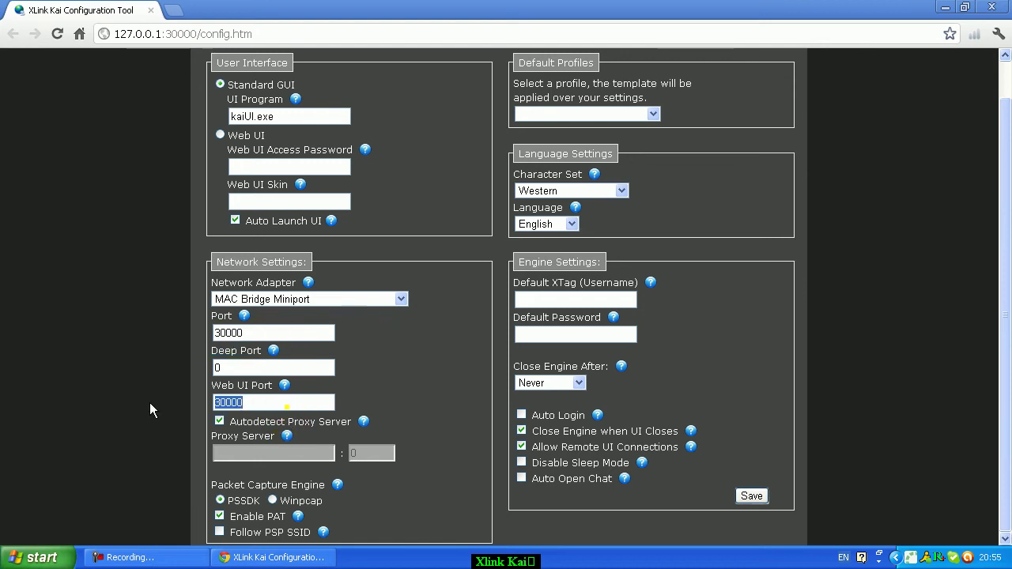
click(254, 369)
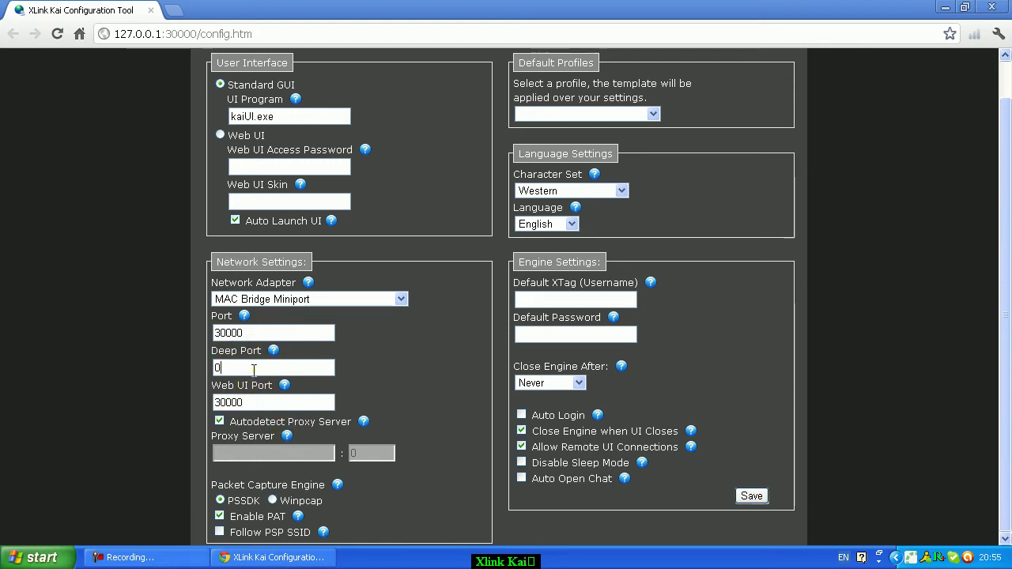
Switch the network adapter to 802.11 USB Wireless LAN Card, then reopen the adapter list.
click(403, 299)
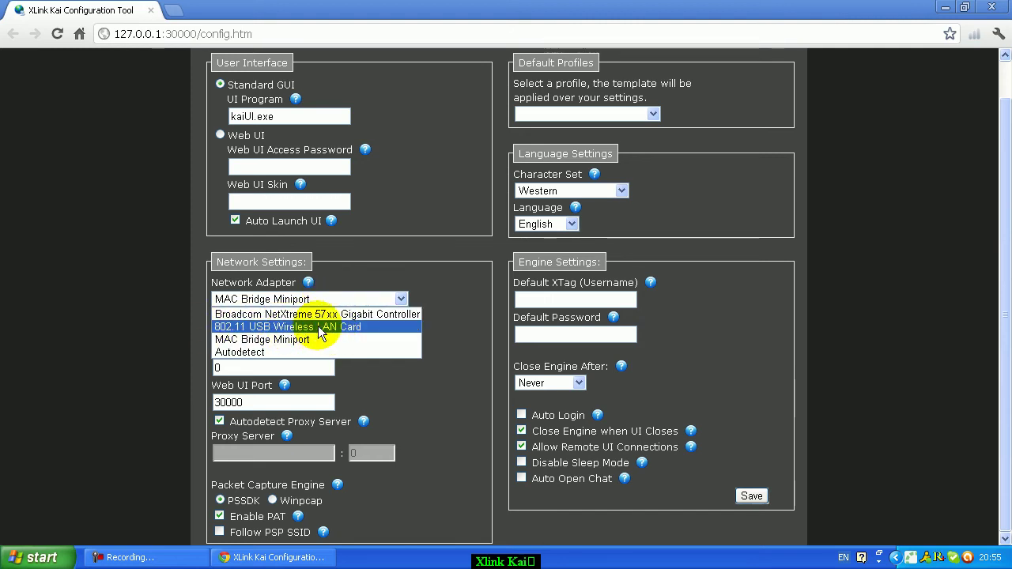
click(280, 326)
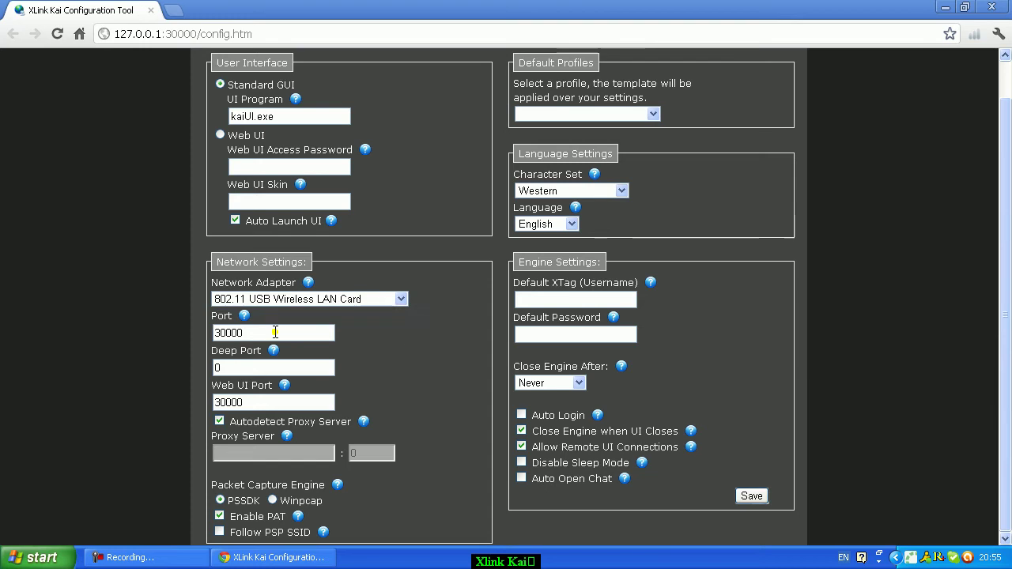
click(400, 299)
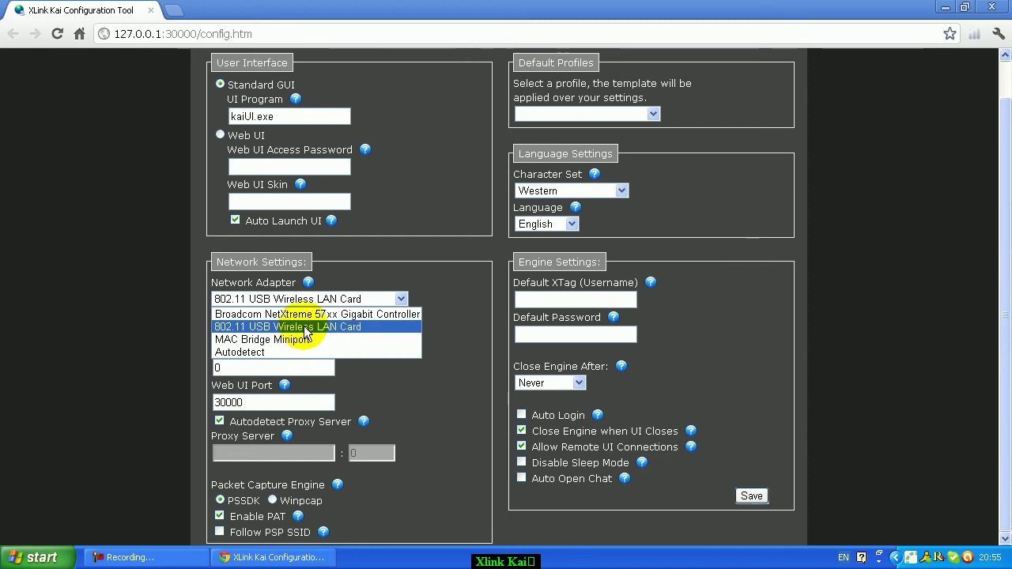
Select MAC Bridge Miniport as the network adapter.
key(Up)
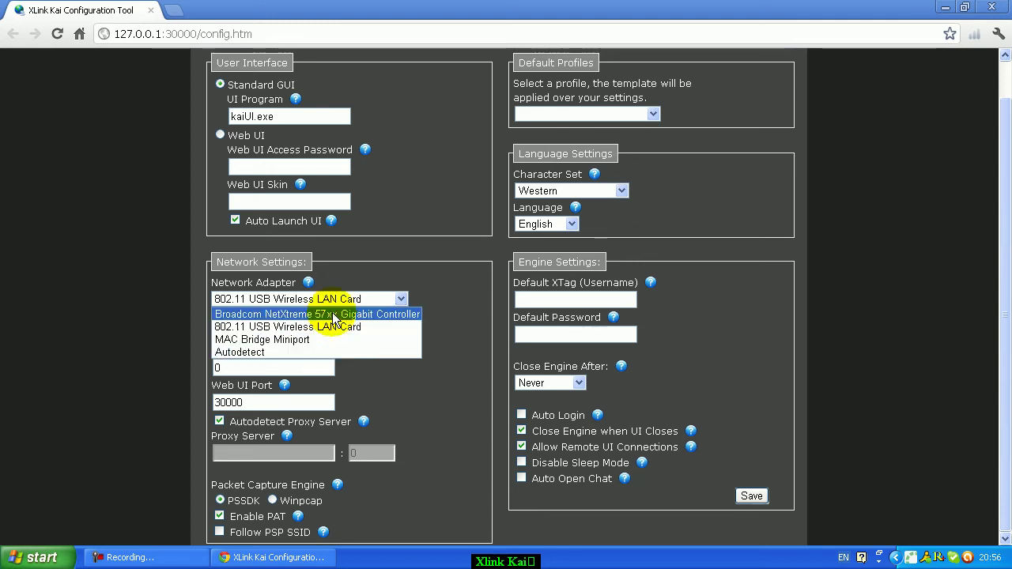
click(251, 340)
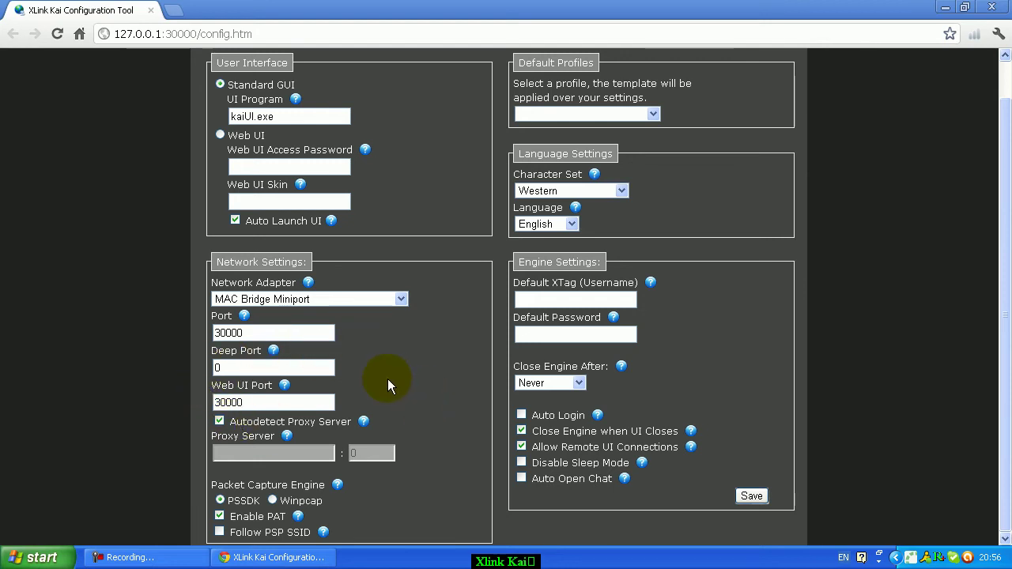
click(401, 305)
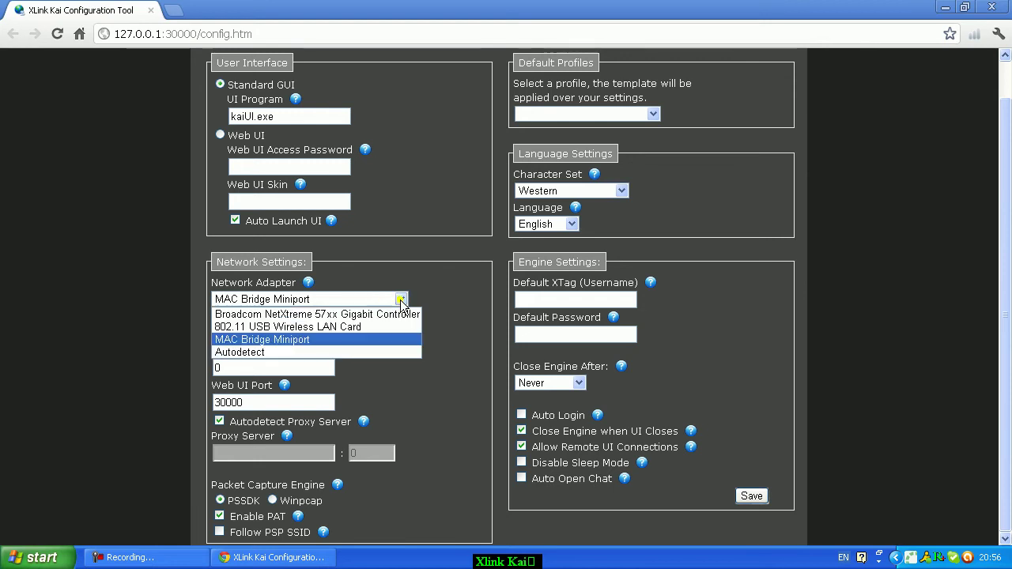
click(311, 338)
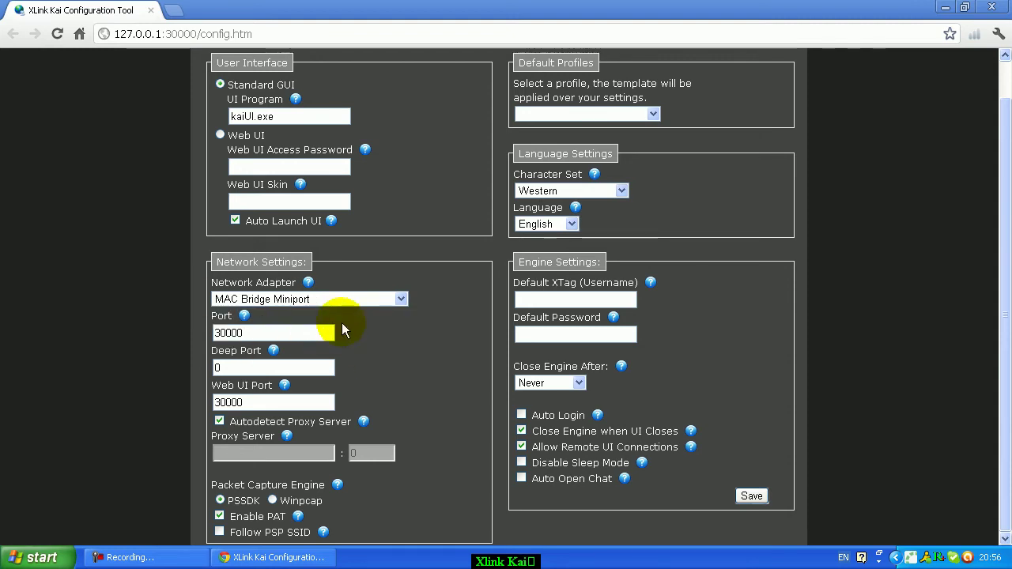
Reopen the adapter list to confirm MAC Bridge Miniport stays selected.
click(402, 300)
click(337, 334)
click(401, 300)
click(371, 338)
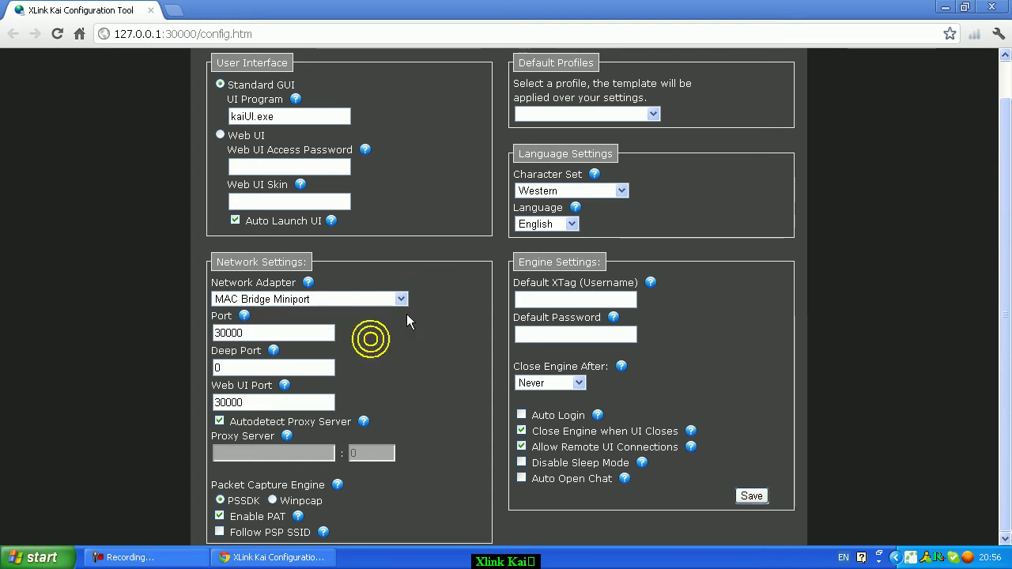
drag(1003, 116, 980, 174)
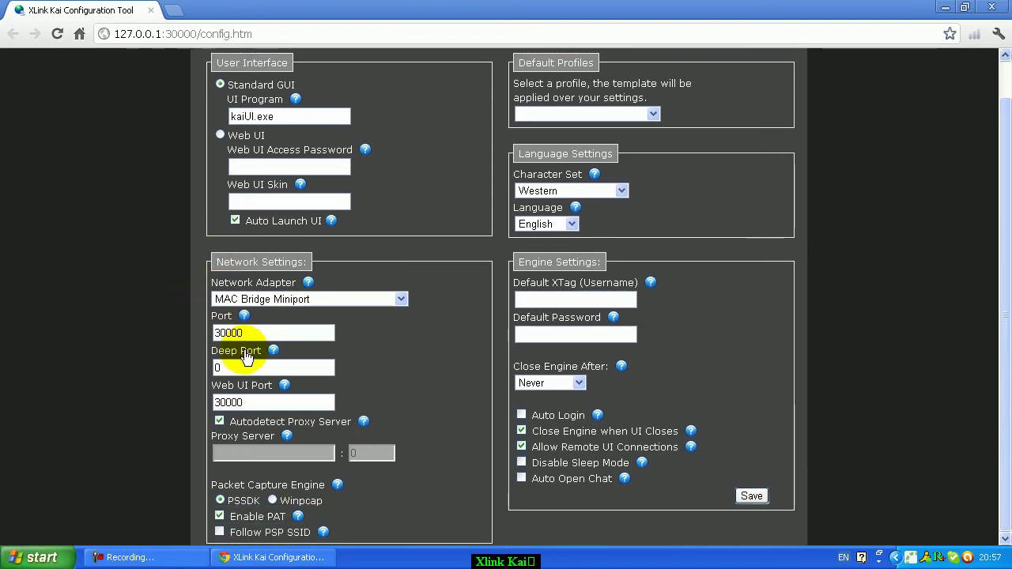
Launch Command Prompt from All Programs > Accessories and move its window lower.
click(33, 558)
click(73, 501)
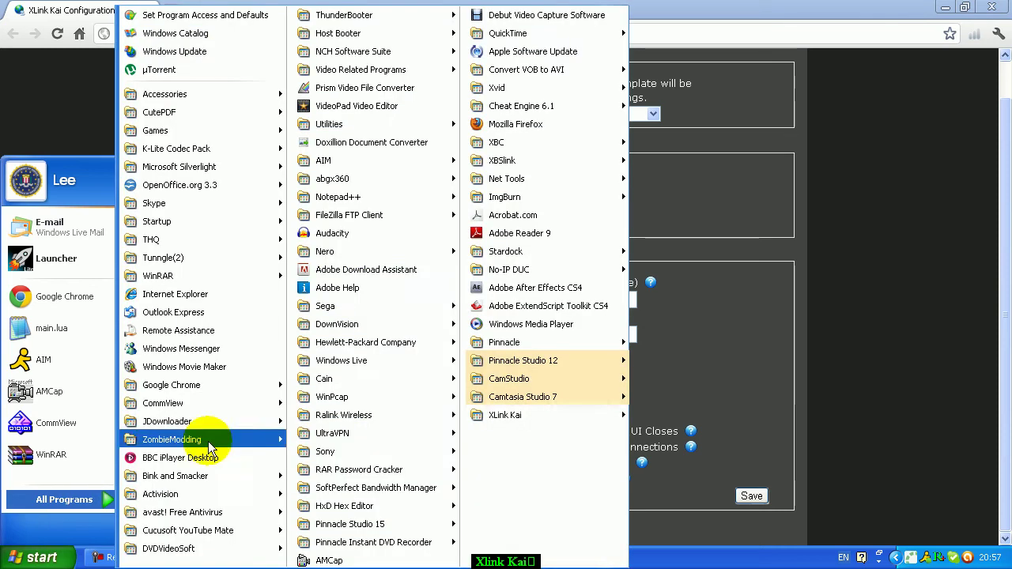
mouse_move(165, 93)
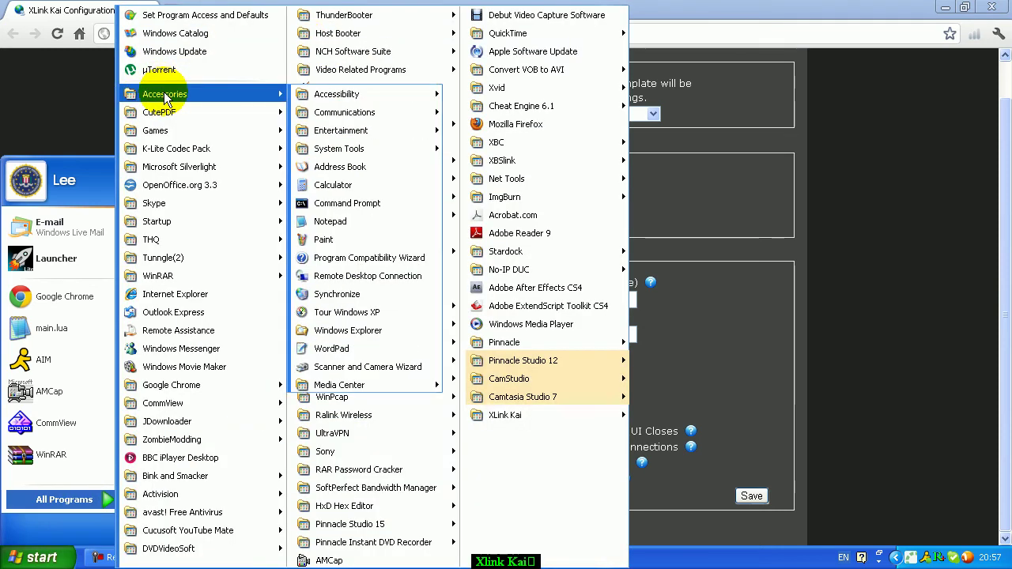
click(379, 200)
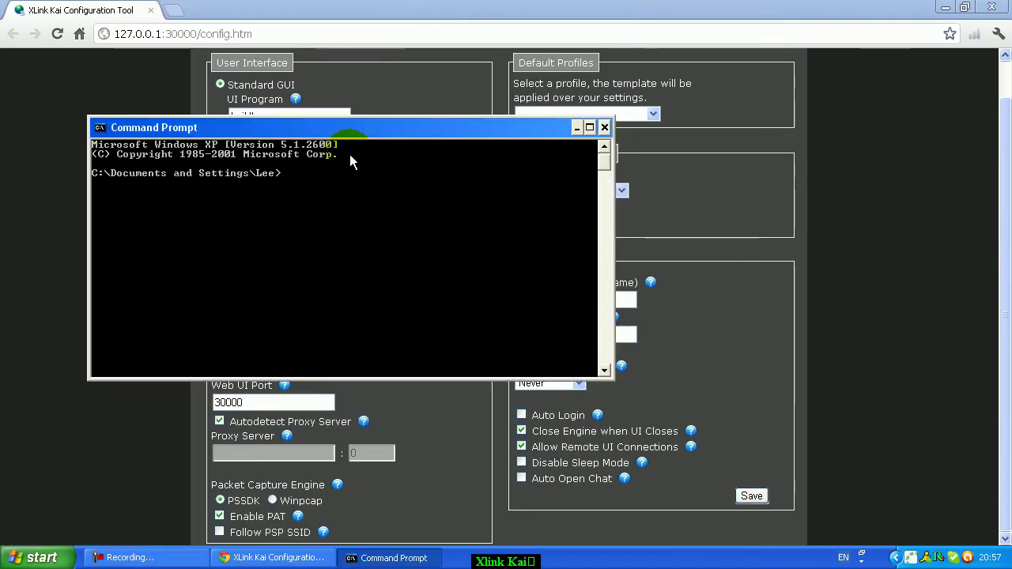
drag(348, 126, 408, 231)
drag(333, 233, 391, 247)
Run ipconfig to show the Network Bridge IP 192.168.0.3.
click(369, 241)
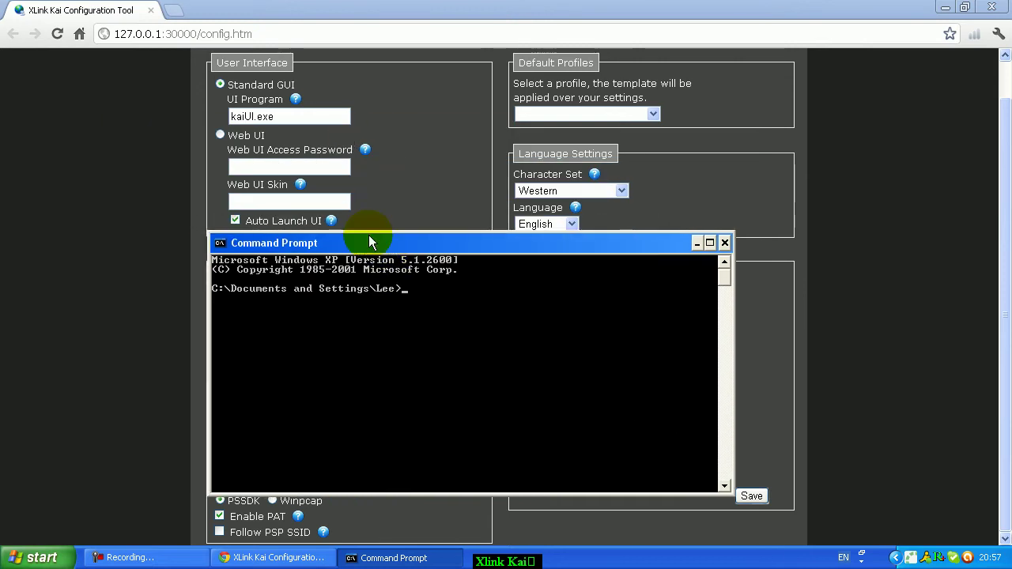
text(ip)
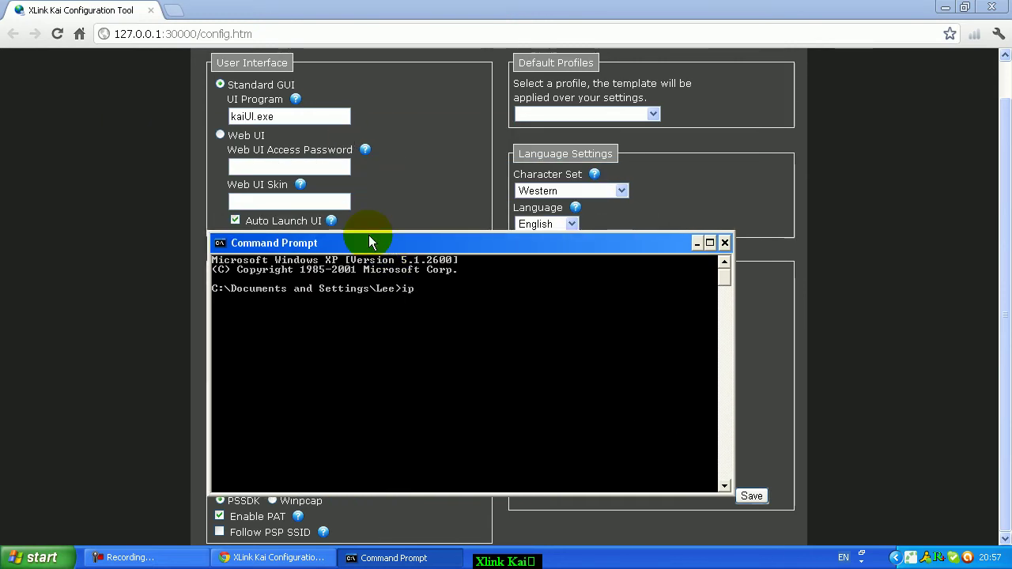
text(config)
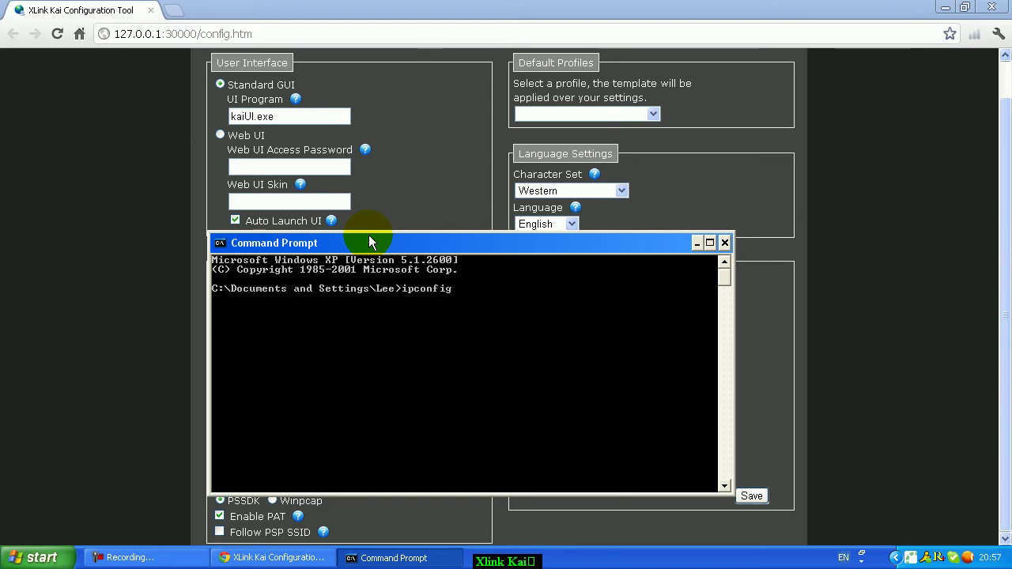
key(Return)
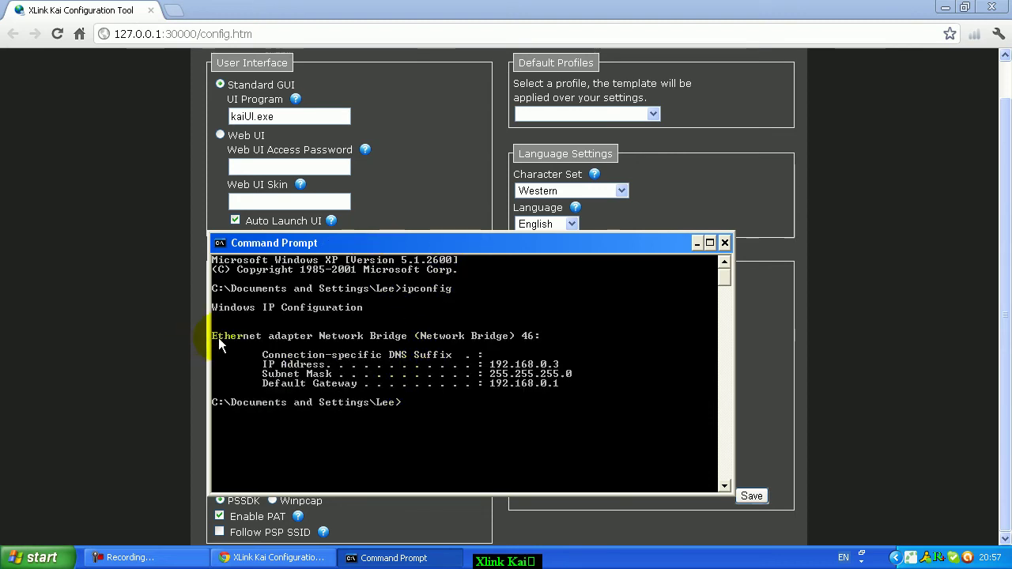
drag(280, 240, 247, 209)
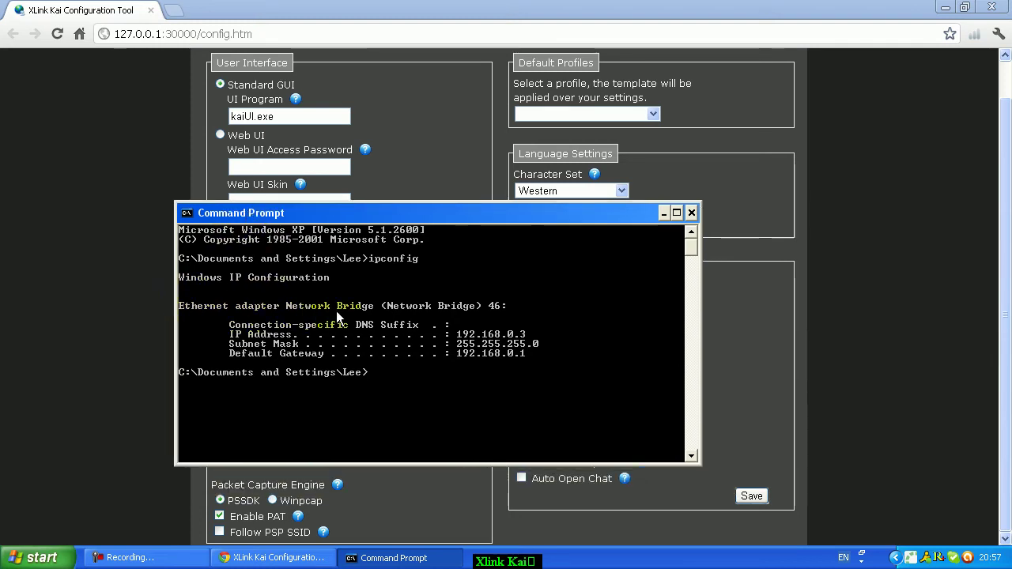
drag(434, 223, 511, 215)
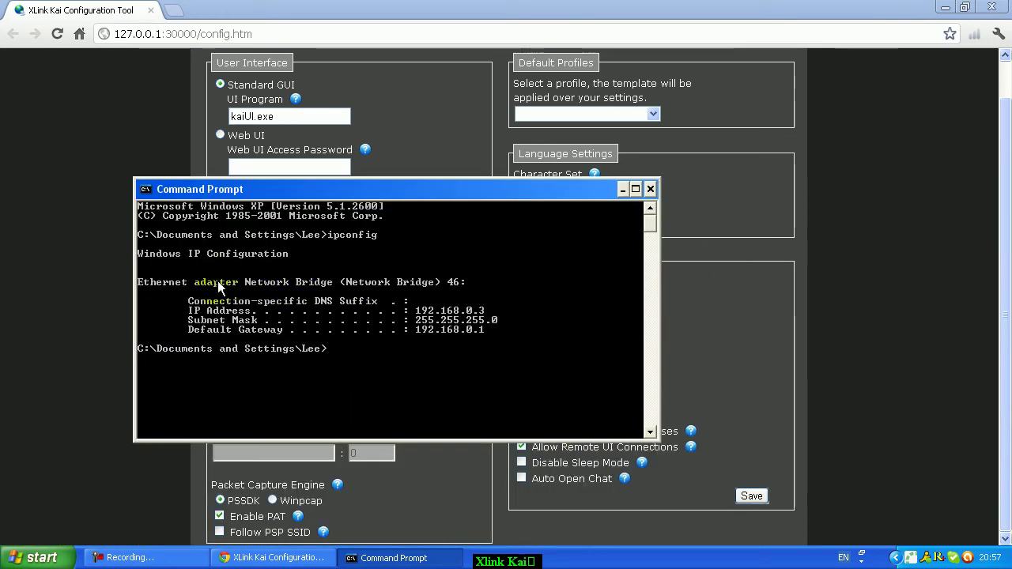